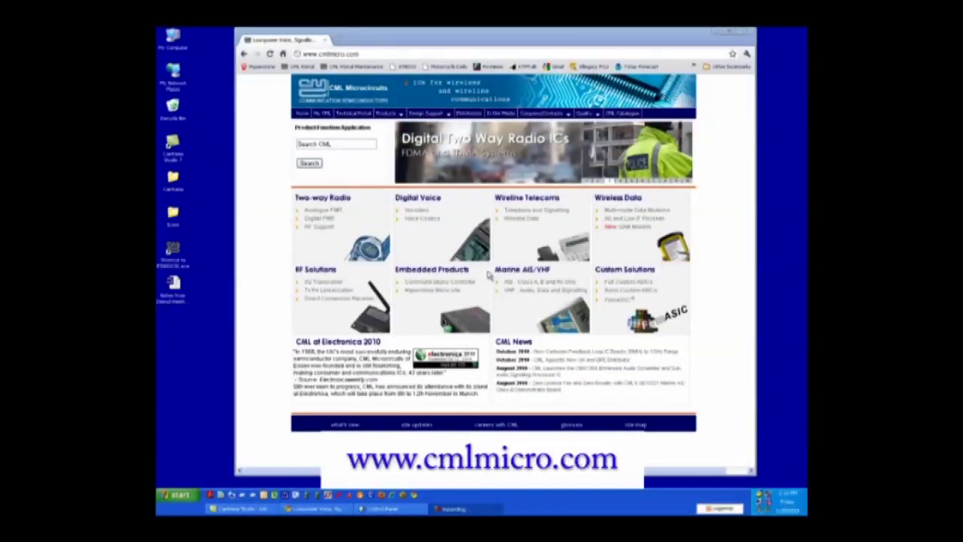
Step: Search the CML Microcircuits website for the product pe0002
{"action": "left_click", "coordinate": [336, 144]}
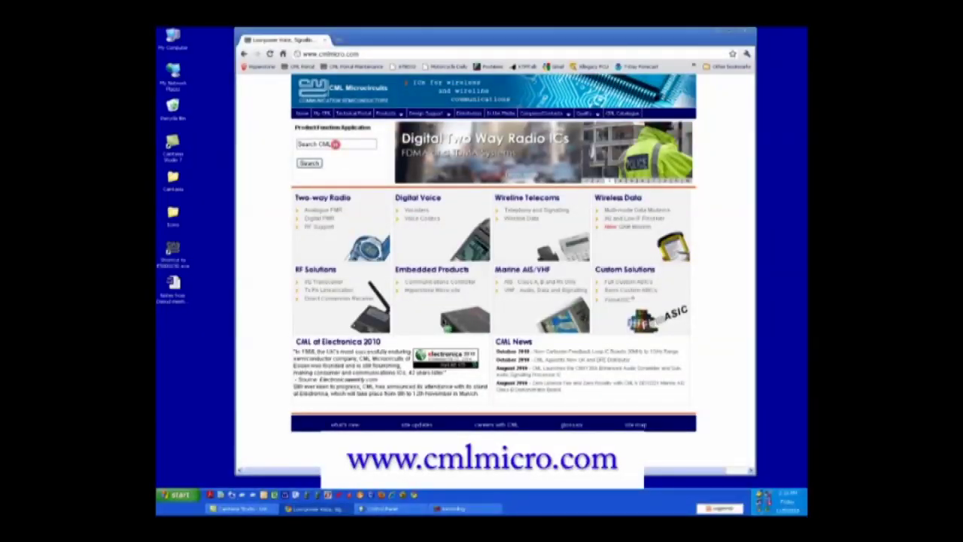
{"action": "type", "text": "p"}
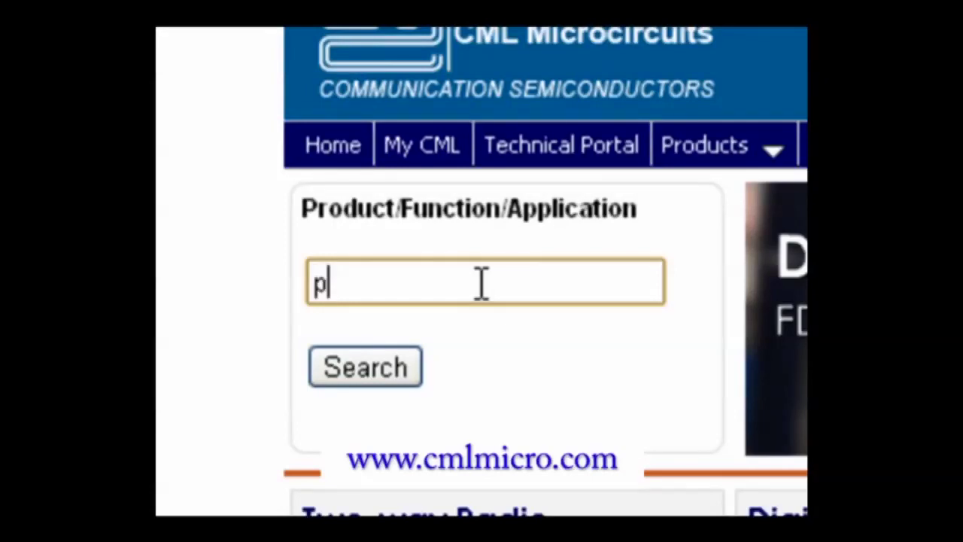
{"action": "type", "text": "e0002"}
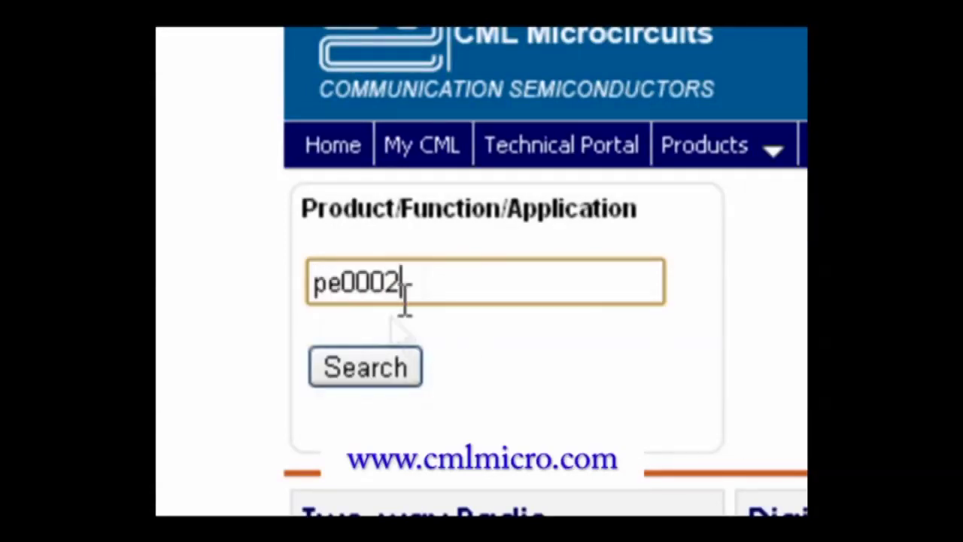
{"action": "left_click", "coordinate": [382, 364]}
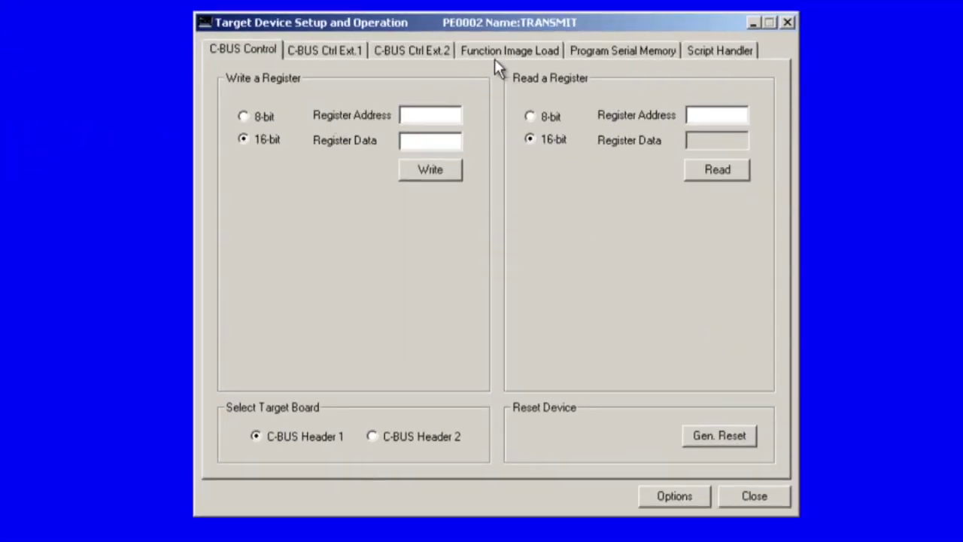
Step: Load the function image 7164-4.0.0.1.h from the PC over C-BUS Header 1 in the TRANSMIT window
{"action": "left_click", "coordinate": [507, 52]}
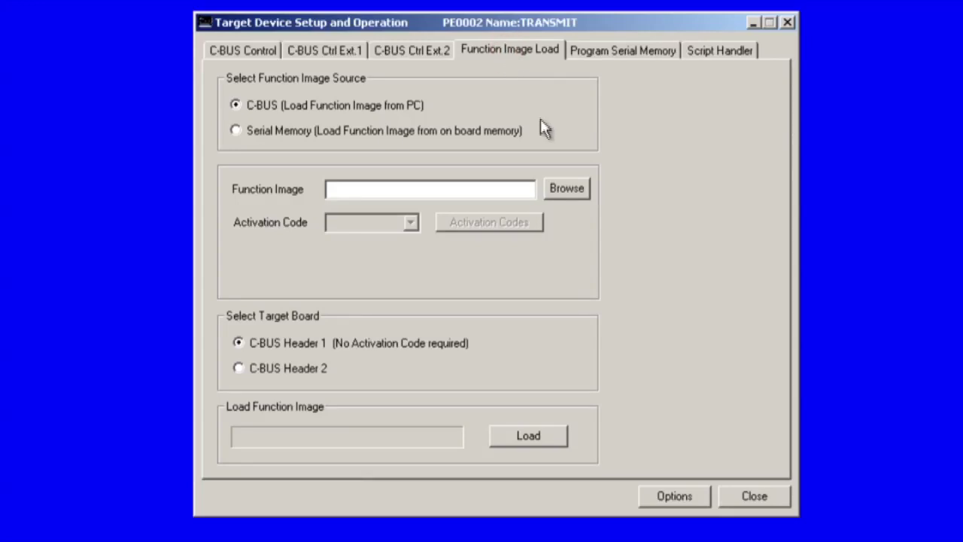
{"action": "left_click", "coordinate": [566, 188]}
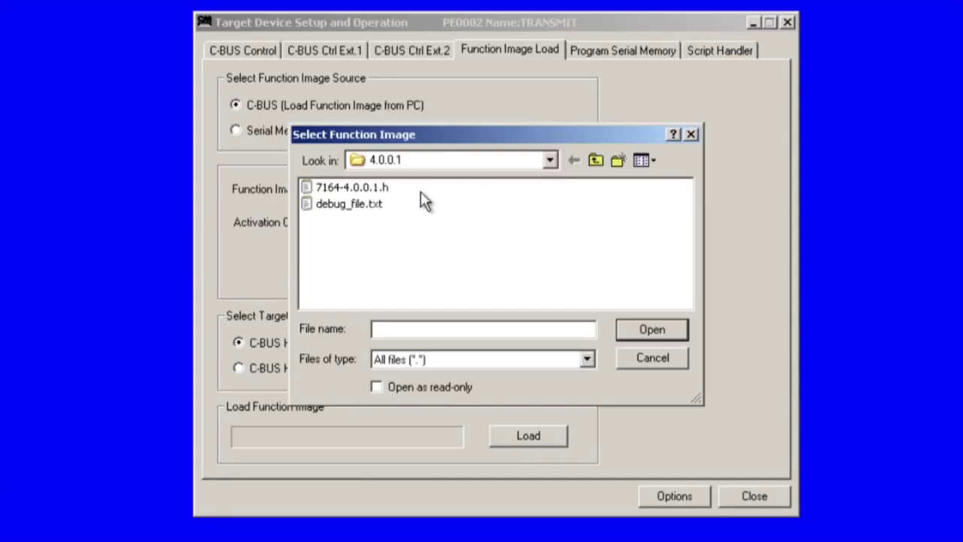
{"action": "double_click", "coordinate": [373, 192]}
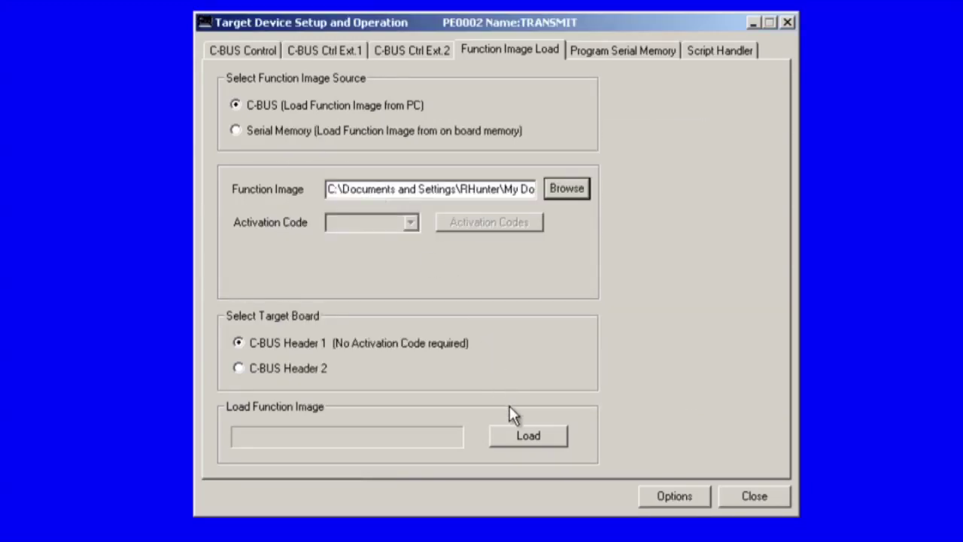
{"action": "left_click", "coordinate": [527, 438]}
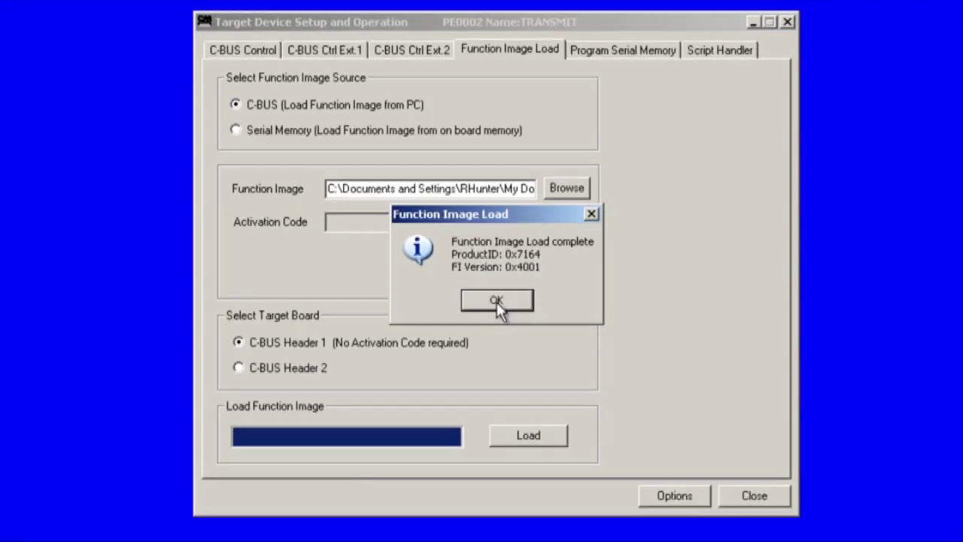
{"action": "left_click", "coordinate": [497, 304]}
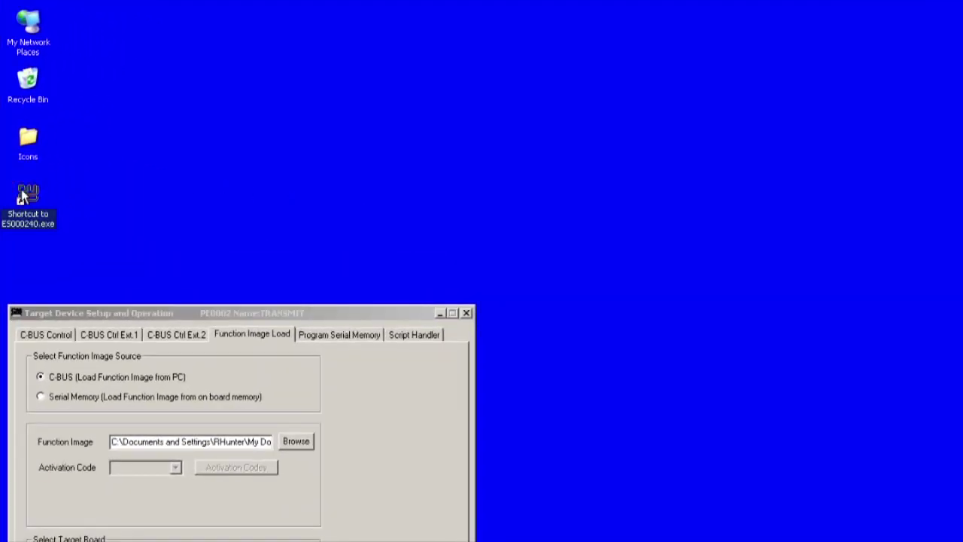
Step: Launch a second instance from the ES000240.exe shortcut and load the function image from the PC onto C-BUS Header 1 of the RECEIVE board
{"action": "double_click", "coordinate": [23, 196]}
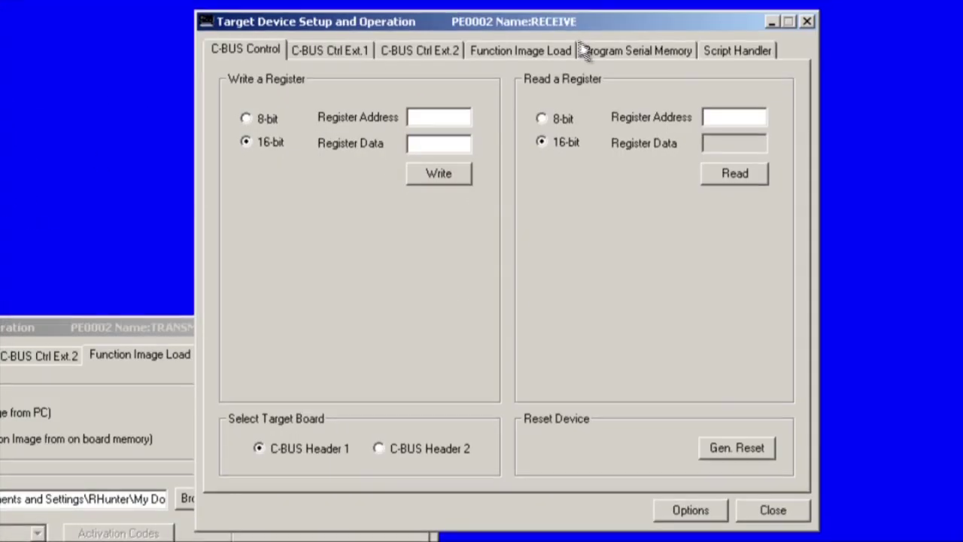
{"action": "left_click", "coordinate": [558, 112]}
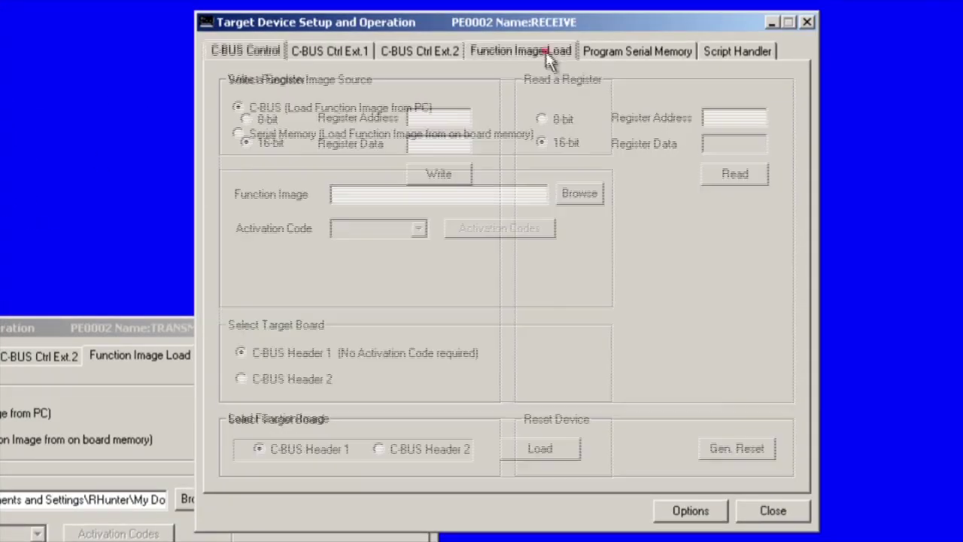
{"action": "left_click", "coordinate": [578, 193]}
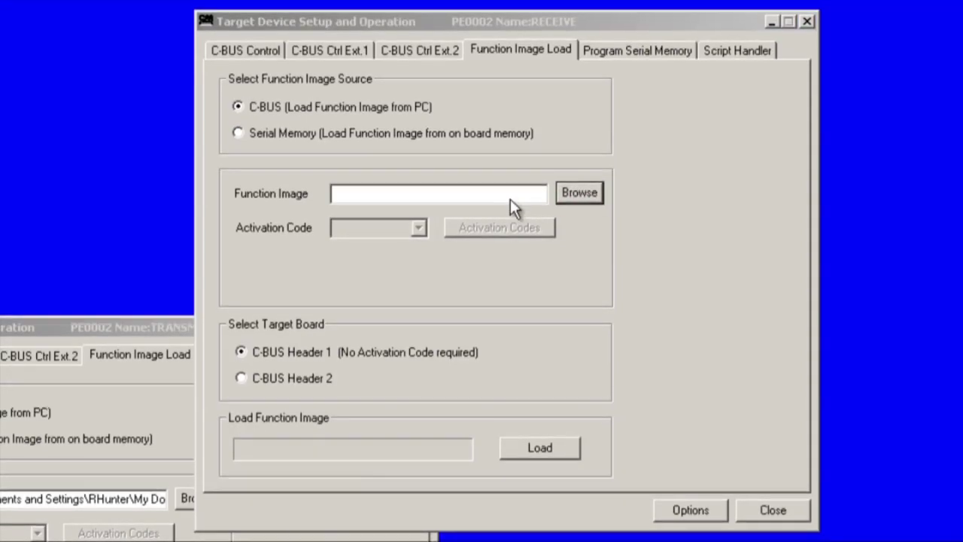
{"action": "left_click", "coordinate": [356, 192]}
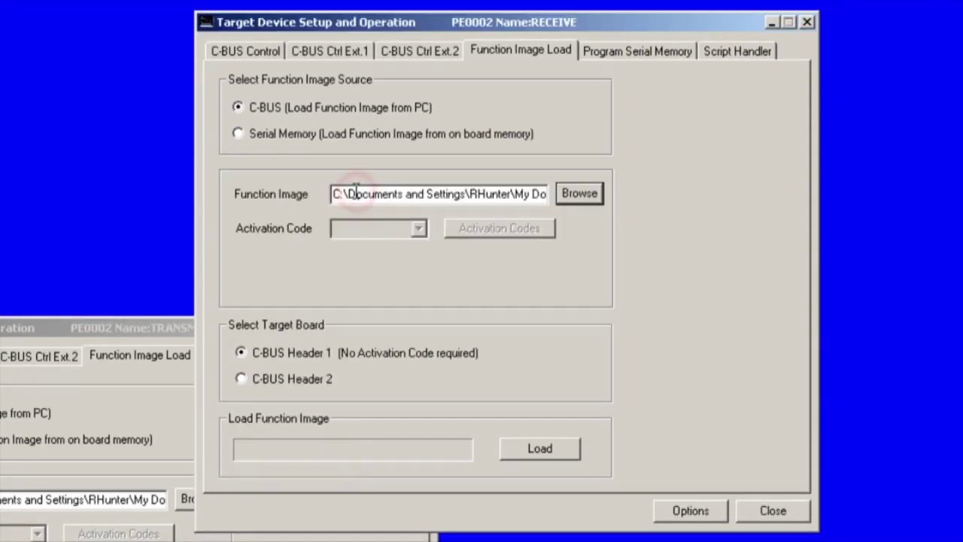
{"action": "left_click", "coordinate": [539, 450]}
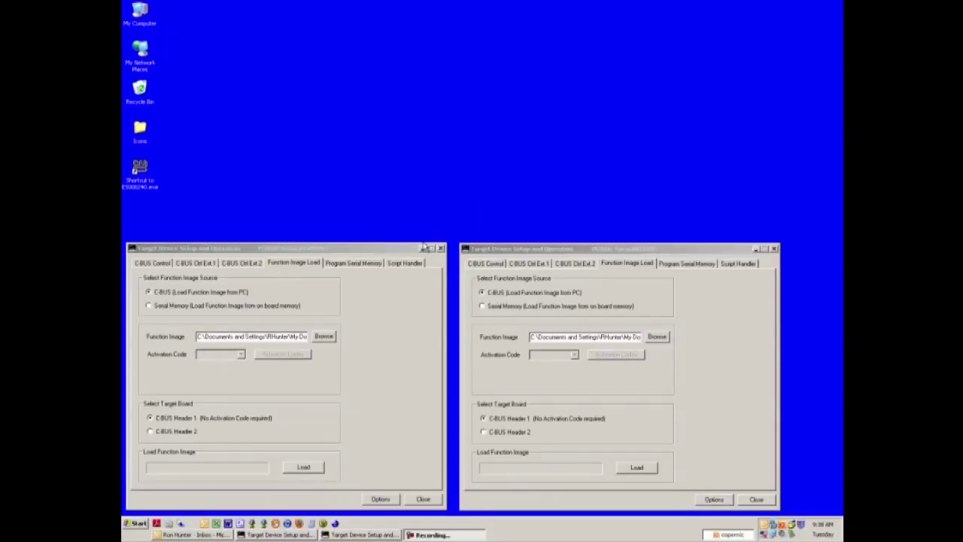
Step: Select the script Tx_PRBS.pes in the TRANSMIT window's script handler and run it
{"action": "left_click", "coordinate": [406, 264]}
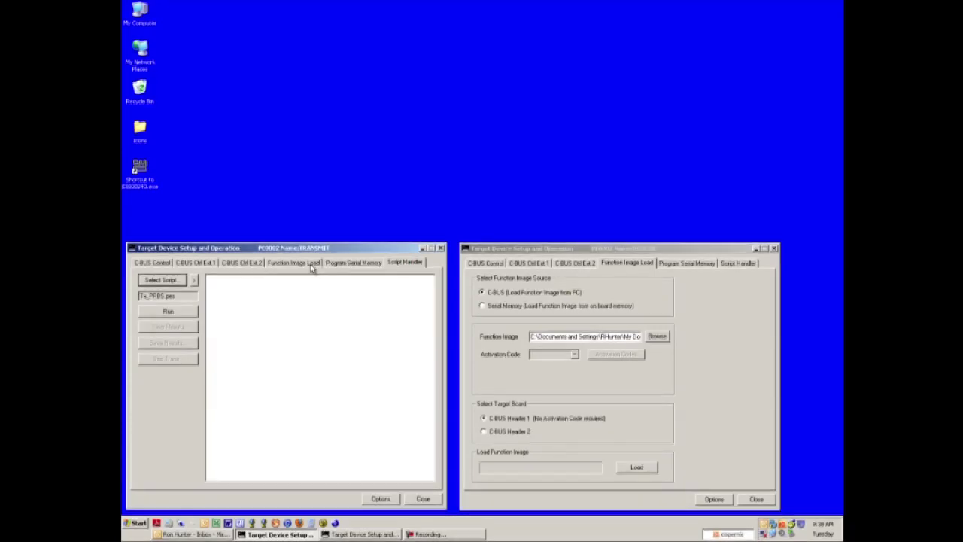
{"action": "left_click", "coordinate": [163, 282]}
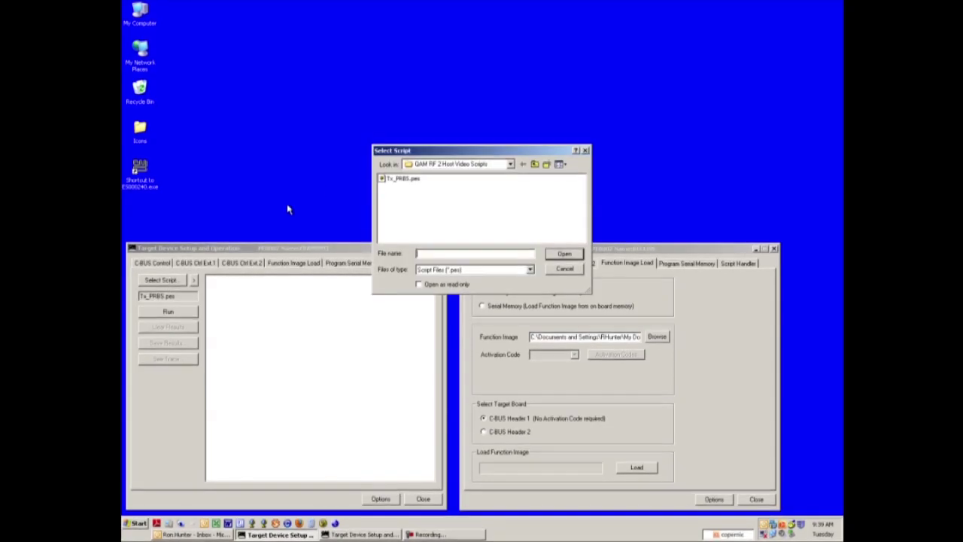
{"action": "double_click", "coordinate": [402, 180]}
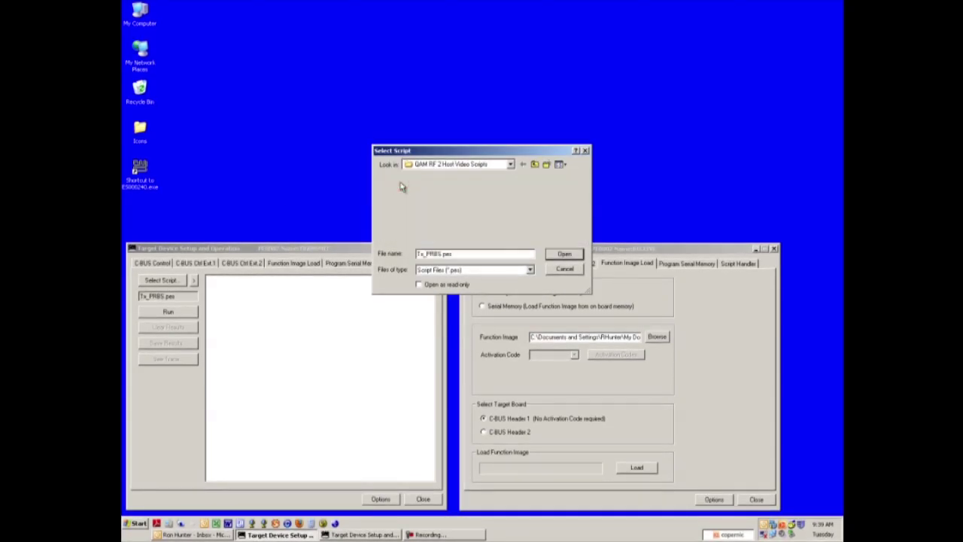
{"action": "left_click", "coordinate": [184, 310]}
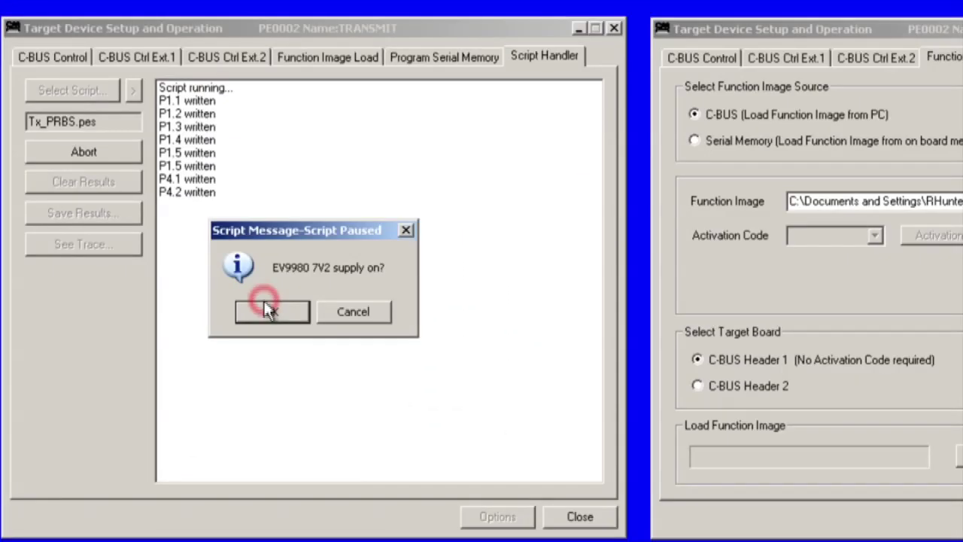
Step: Confirm the script's EV9980 7V2 supply, CMX998 LO 900MHz -10dBm, CMX7163 Tx Idle mode and 1V2 RF PA prompts
{"action": "left_click", "coordinate": [268, 308]}
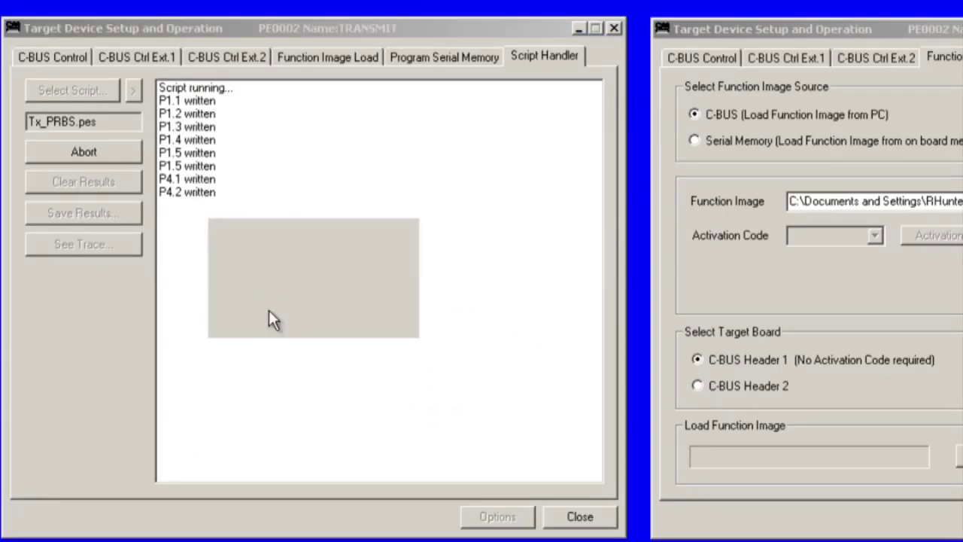
{"action": "left_click", "coordinate": [269, 308]}
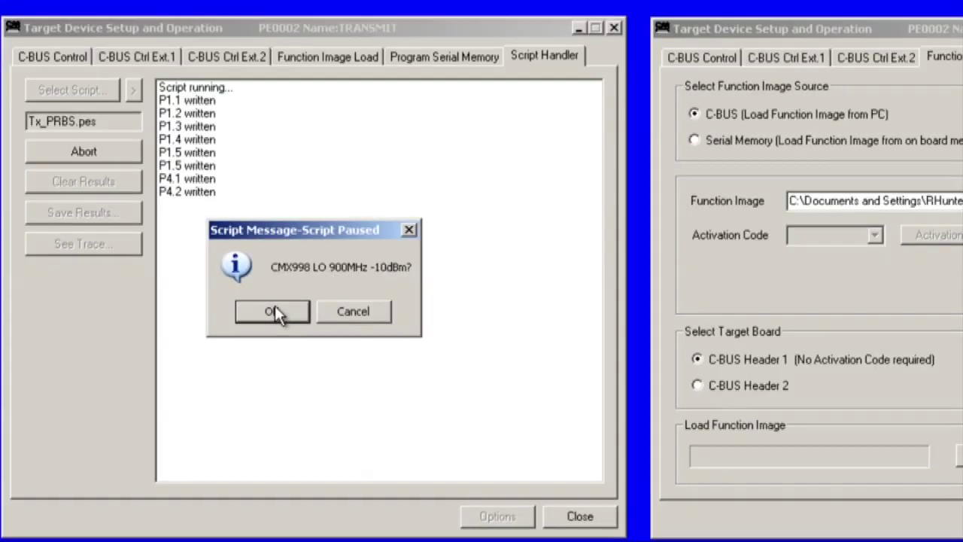
{"action": "left_click", "coordinate": [282, 303]}
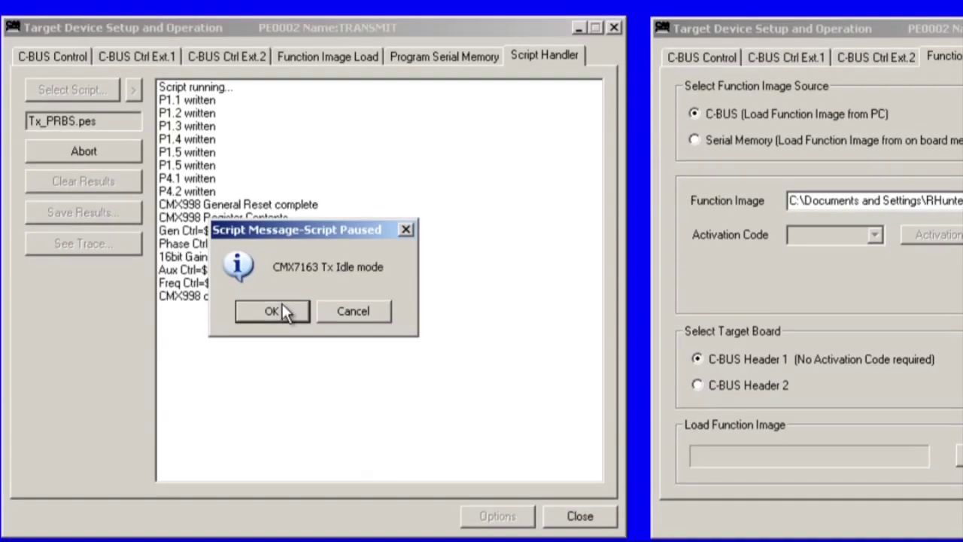
{"action": "left_click", "coordinate": [280, 309]}
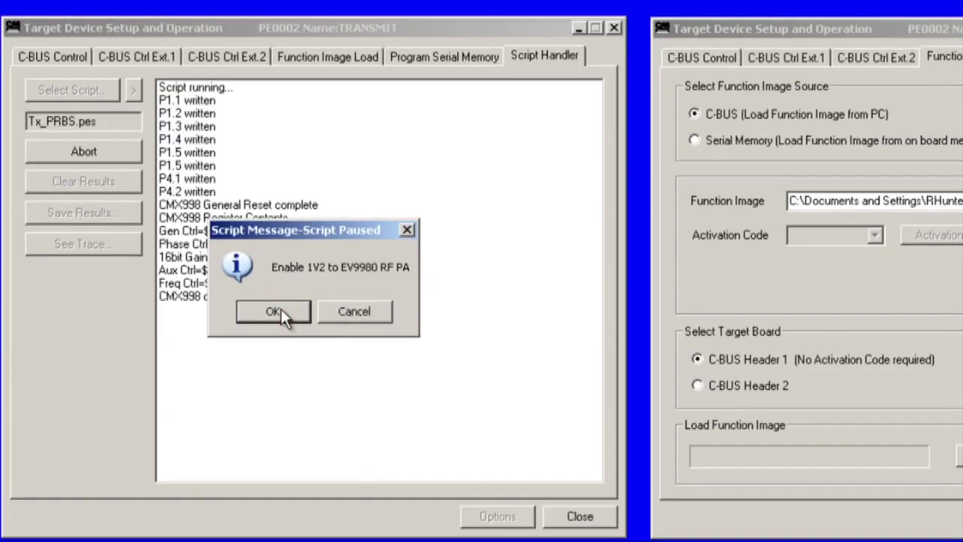
{"action": "left_click", "coordinate": [281, 309]}
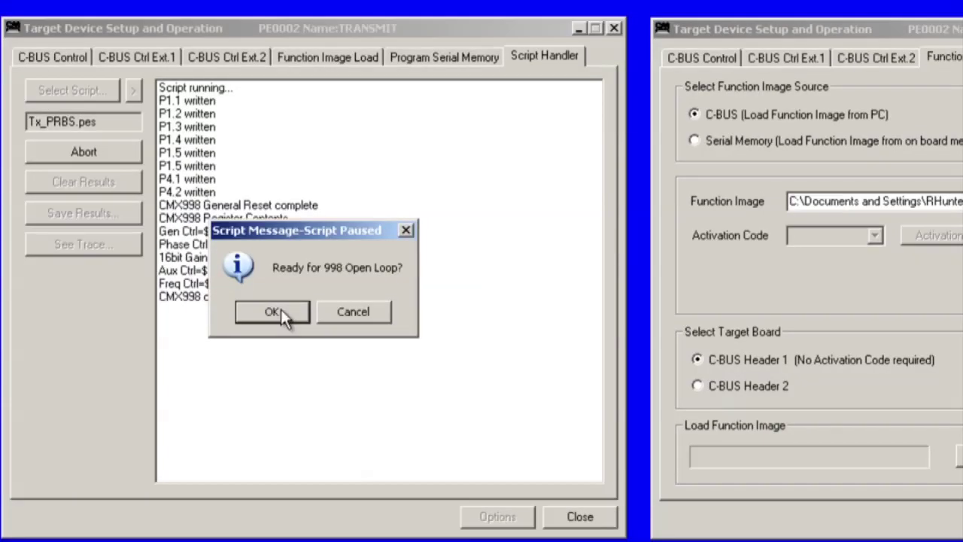
Step: Continue the script through the 998 open loop and closed loop stages and disable the 998 forward path
{"action": "left_click", "coordinate": [278, 310]}
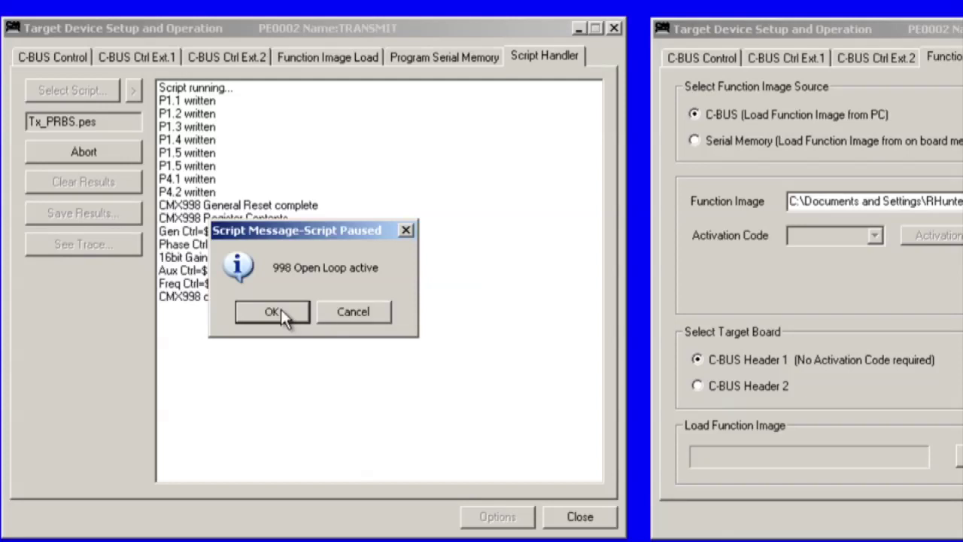
{"action": "left_click", "coordinate": [280, 308]}
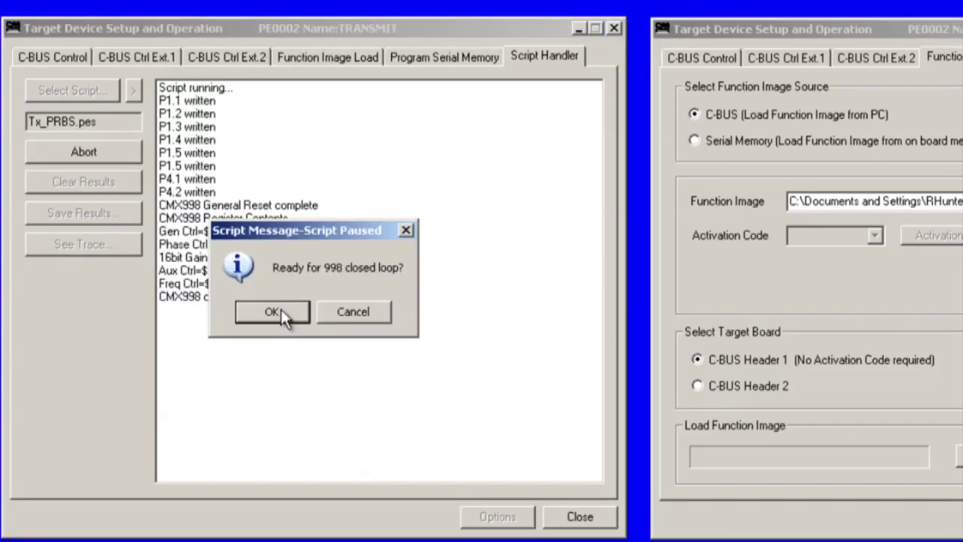
{"action": "left_click", "coordinate": [281, 309]}
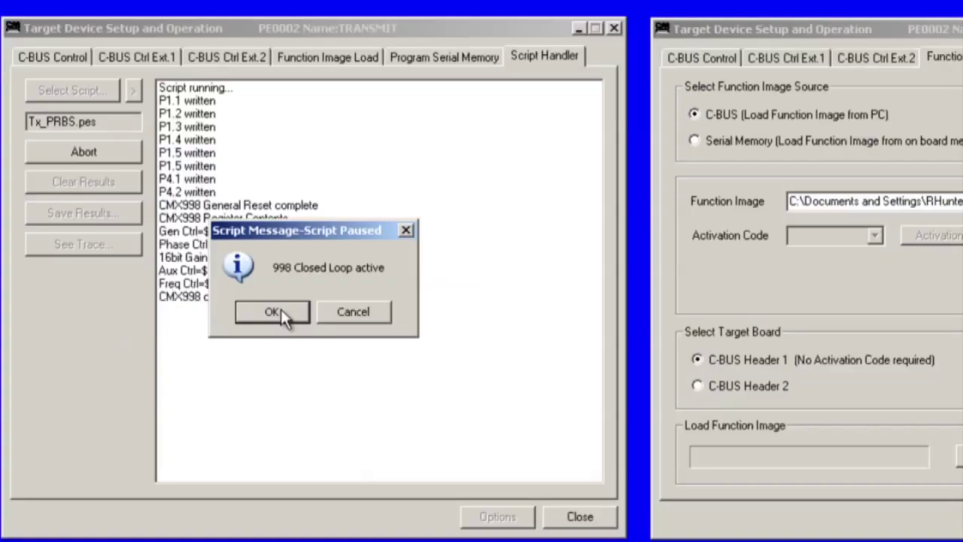
{"action": "left_click", "coordinate": [280, 308]}
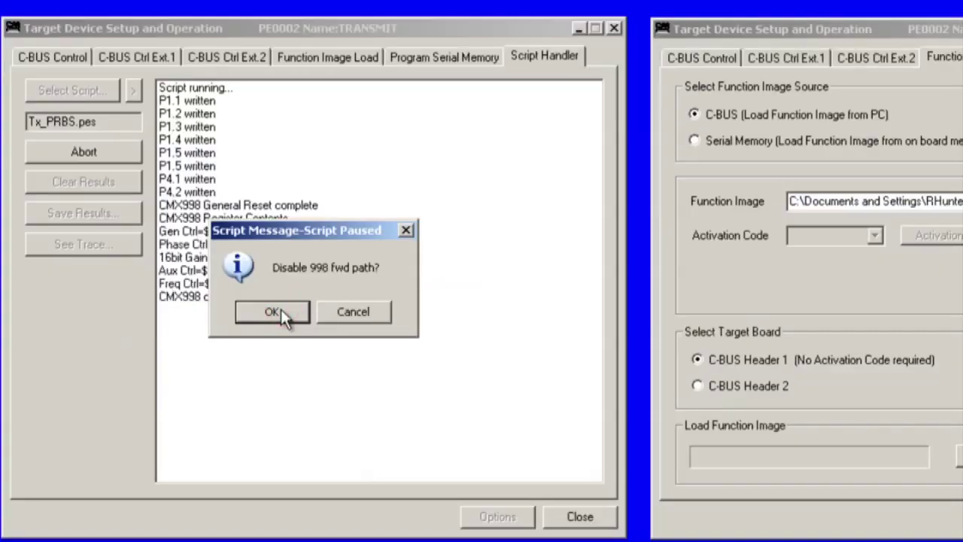
{"action": "left_click", "coordinate": [280, 308]}
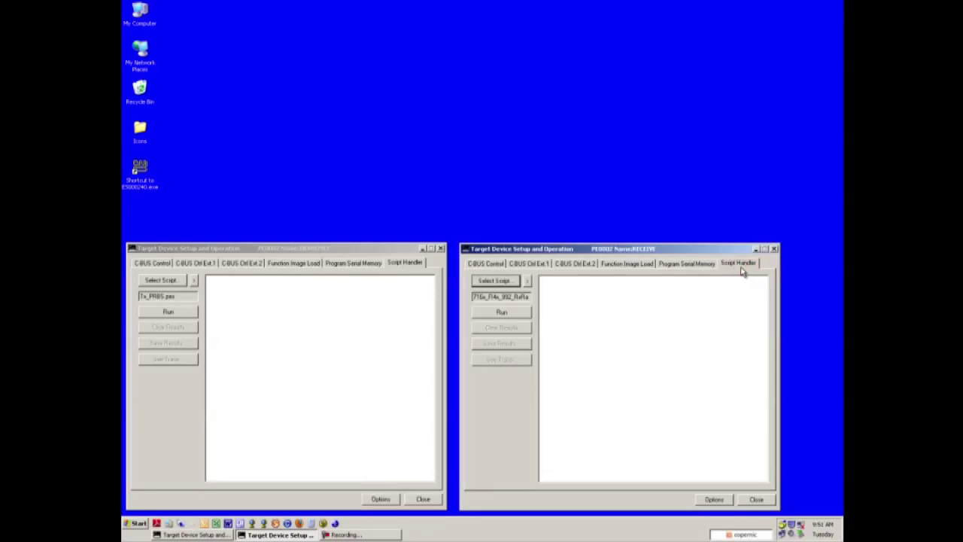
Step: Select the script 716x_FI4x_992_RxRawDataBurst_ToDataFile_110601.pes in the RECEIVE window and run it
{"action": "left_click", "coordinate": [506, 280]}
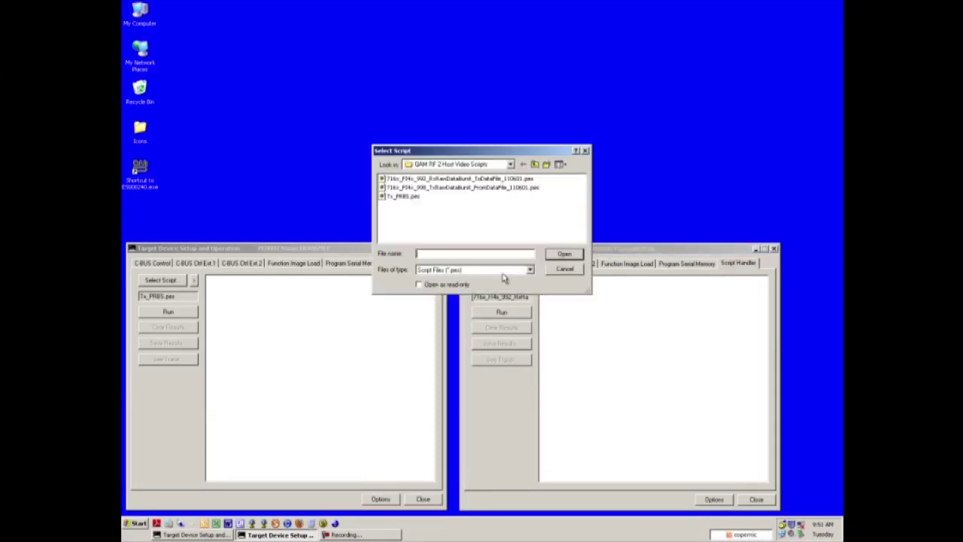
{"action": "double_click", "coordinate": [445, 180]}
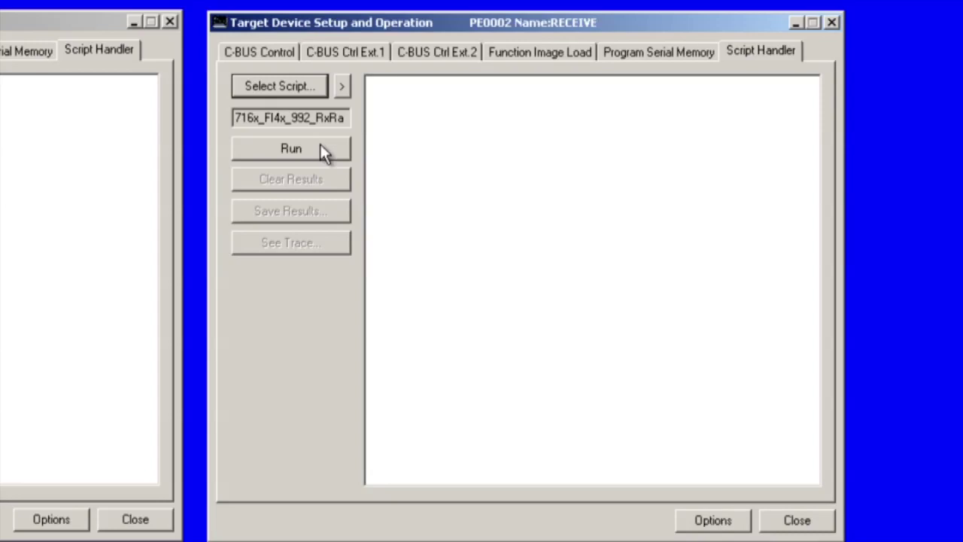
{"action": "left_click", "coordinate": [493, 293]}
Step: Confirm the receive script's CMX992 setup and CMX992 LO 990MHz -10dBm prompts so it continues into reception
{"action": "left_click", "coordinate": [510, 308]}
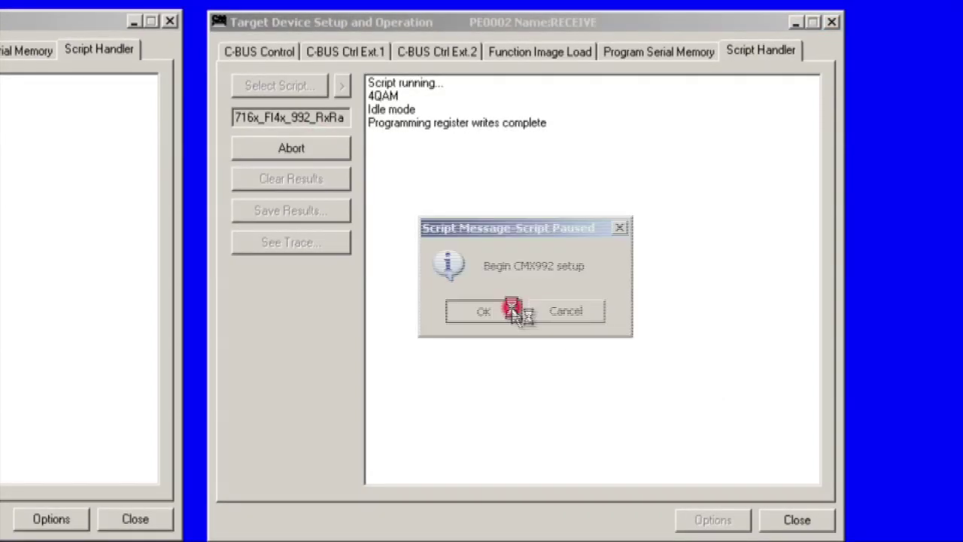
{"action": "left_click", "coordinate": [512, 309]}
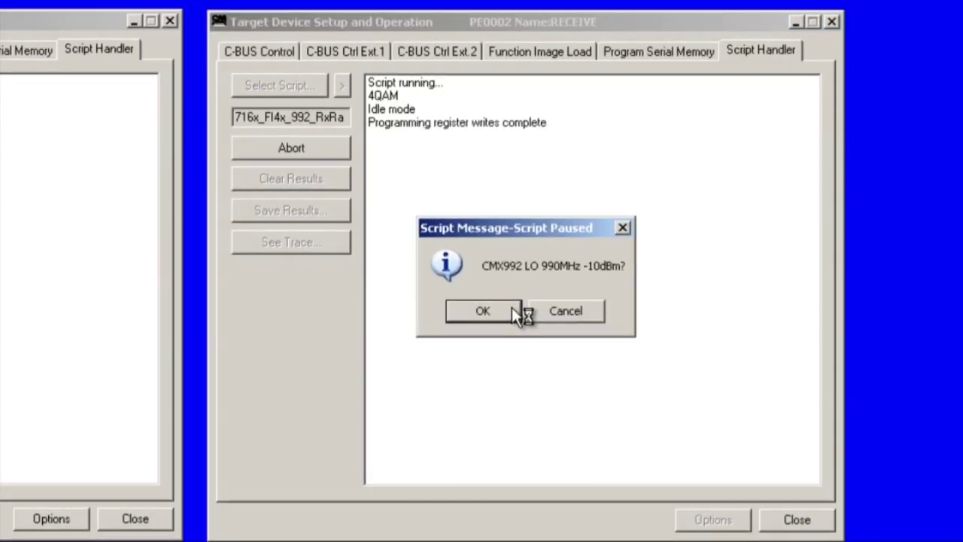
{"action": "left_click", "coordinate": [512, 308]}
{"action": "left_click", "coordinate": [511, 309]}
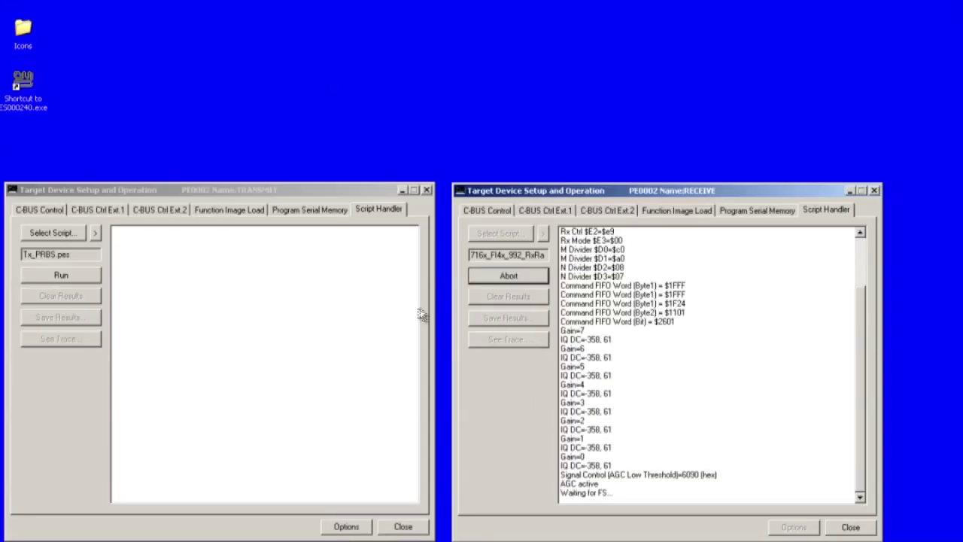
Step: Select the script 716x_FI4x_998_TxRawDataBurst_FromDataFile_110601.pes in the TRANSMIT window and run it
{"action": "left_click", "coordinate": [67, 236]}
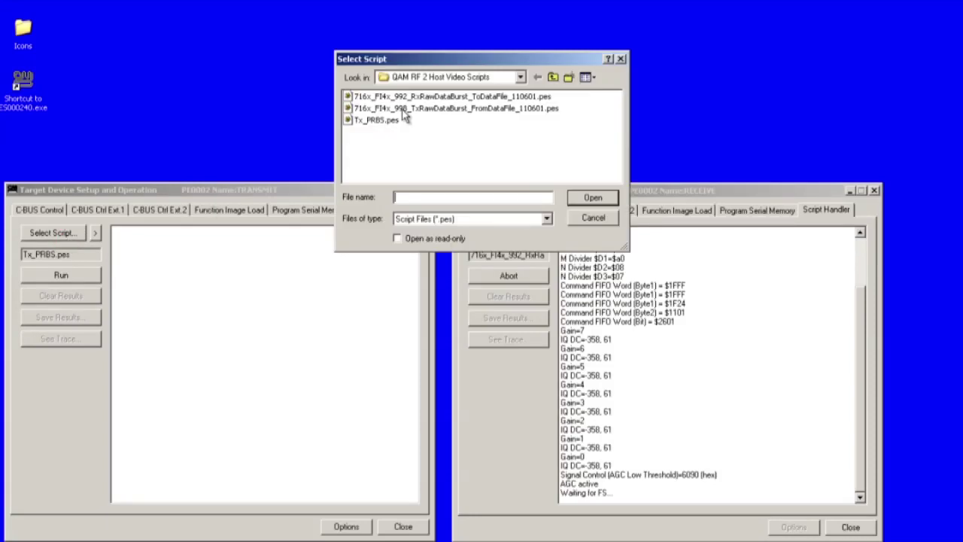
{"action": "double_click", "coordinate": [422, 108]}
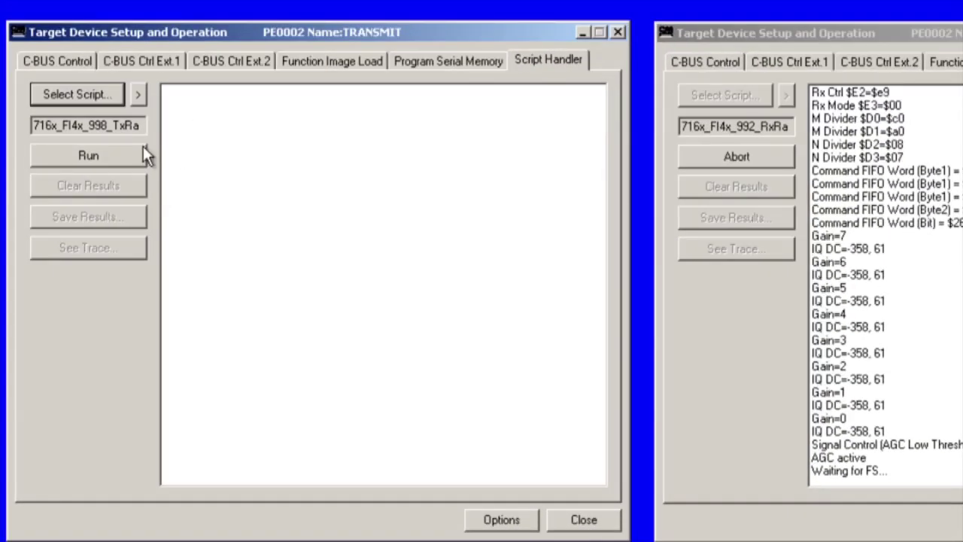
{"action": "left_click", "coordinate": [133, 149]}
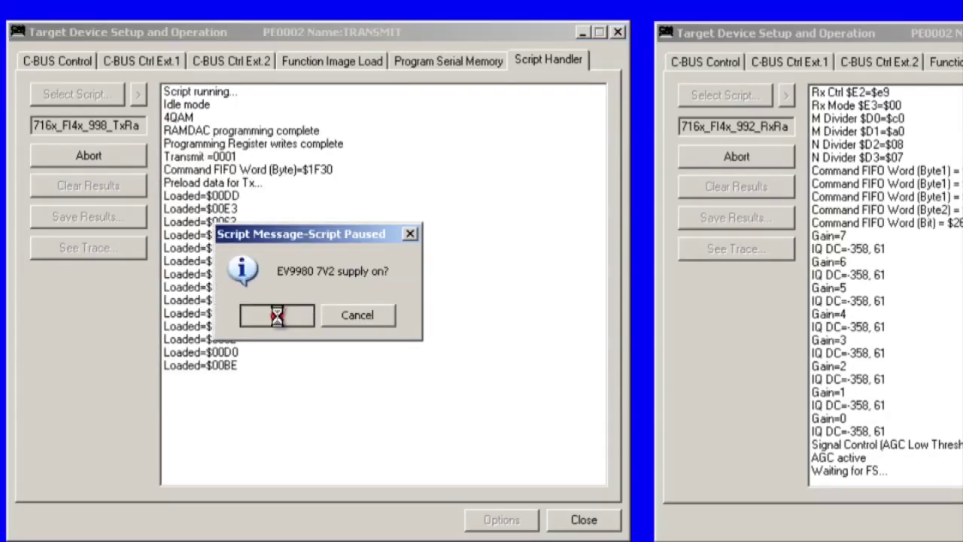
Step: Confirm the EV9980 7V2 supply and CMX998 LO 900MHz -10dBm prompts, and start the data transmission
{"action": "left_click", "coordinate": [277, 316]}
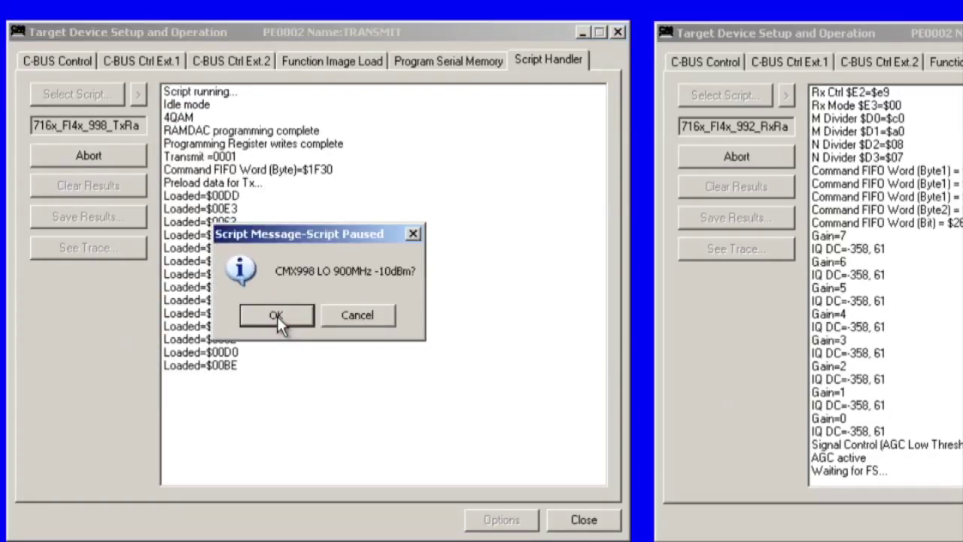
{"action": "left_click", "coordinate": [277, 316]}
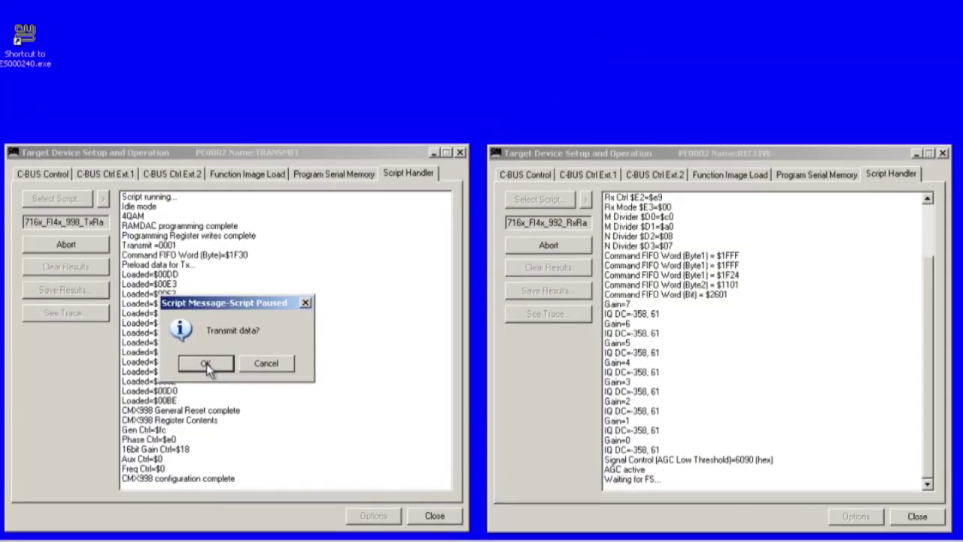
{"action": "left_click", "coordinate": [206, 366]}
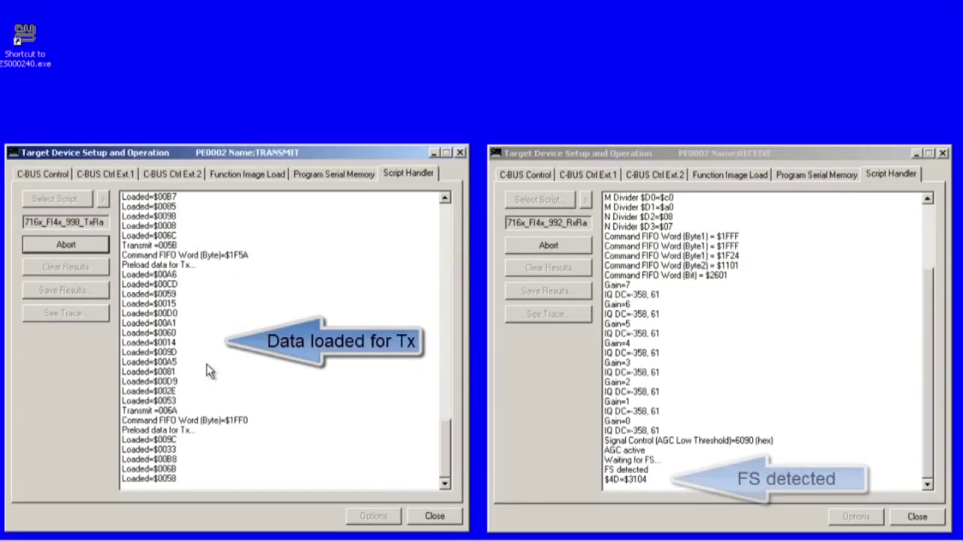